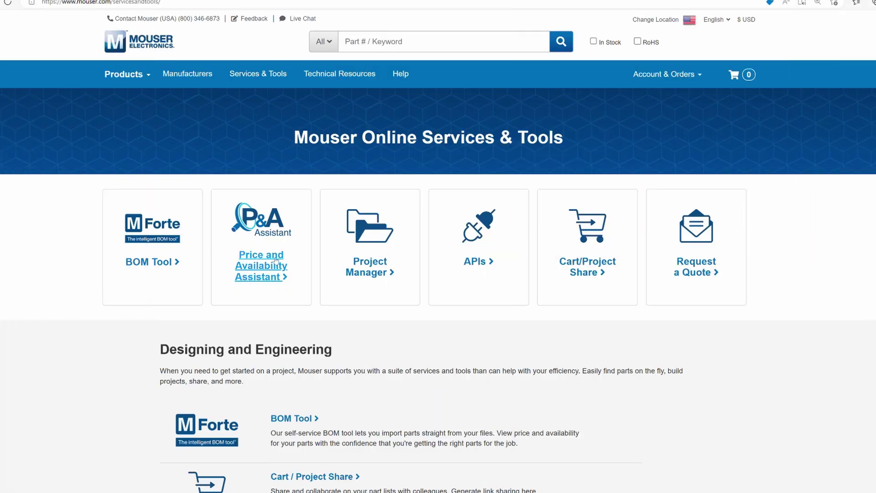
# - Open Mouser's Price and Availability Assistant from its tile to show the spreadsheet, copy-paste and manual entry sections
pyautogui.click(273, 260)
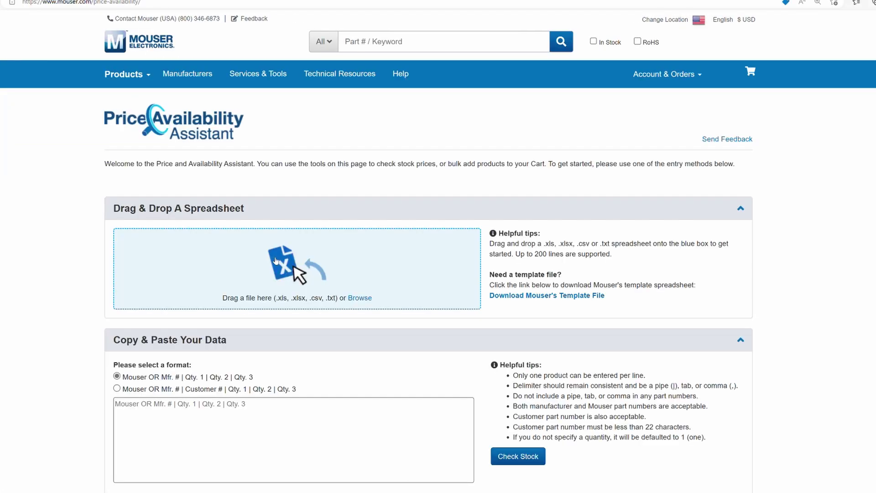
pyautogui.scroll(-1, 276, 260)
pyautogui.scroll(-4, 275, 261)
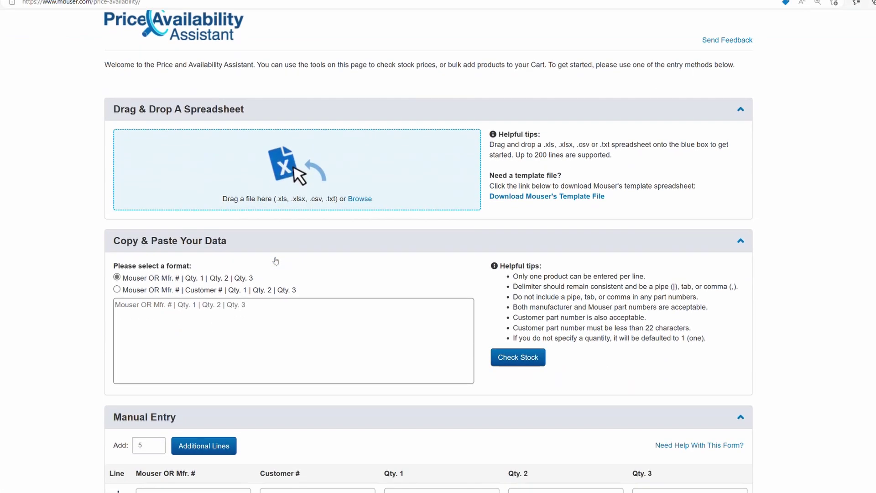